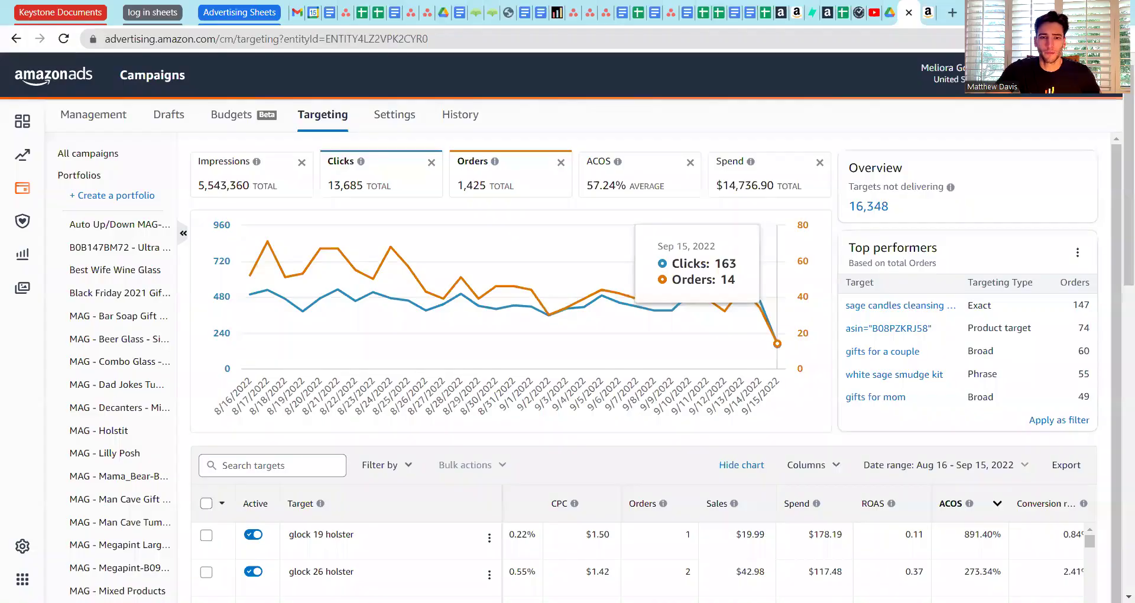
- Highlight the Top performers card heading beside the Aug 16 – Sep 15, 2022 clicks and orders chart
mouse_move(617, 162)
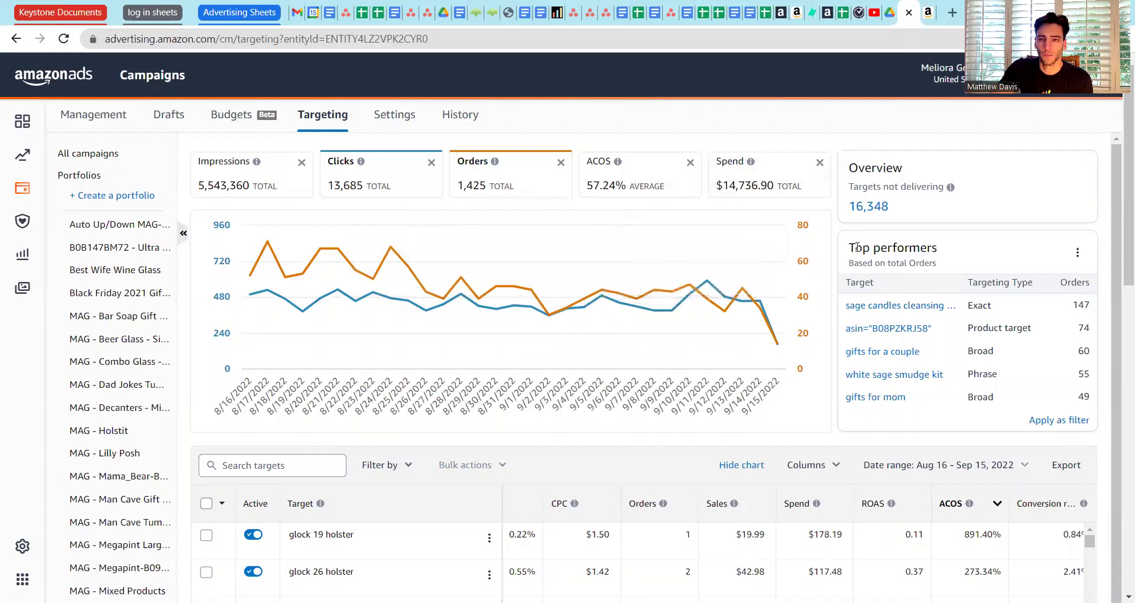
drag(855, 247, 959, 274)
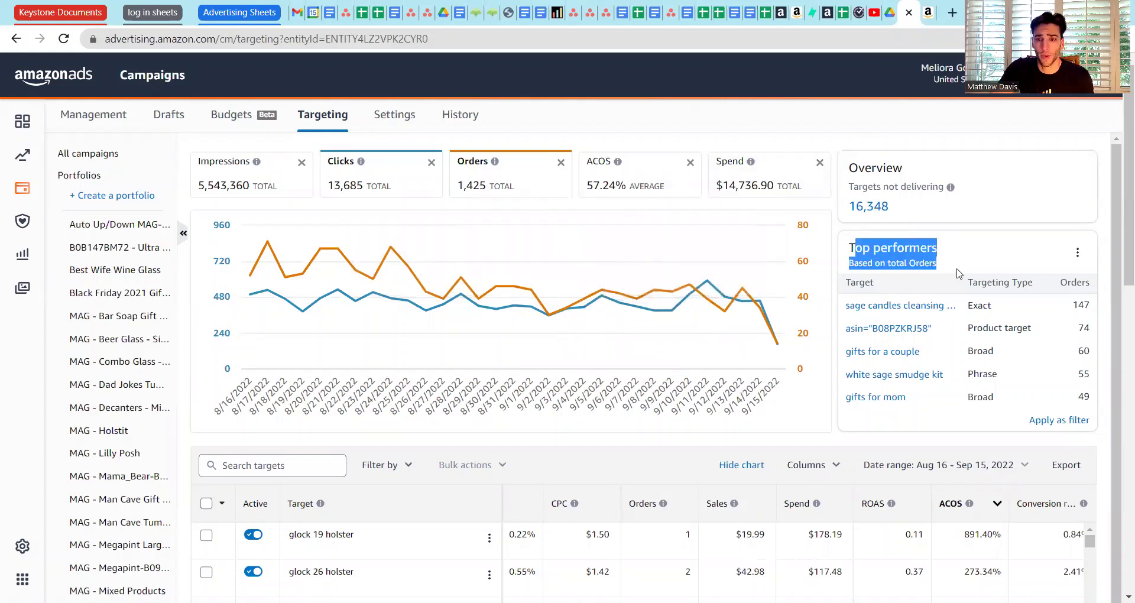
click(897, 312)
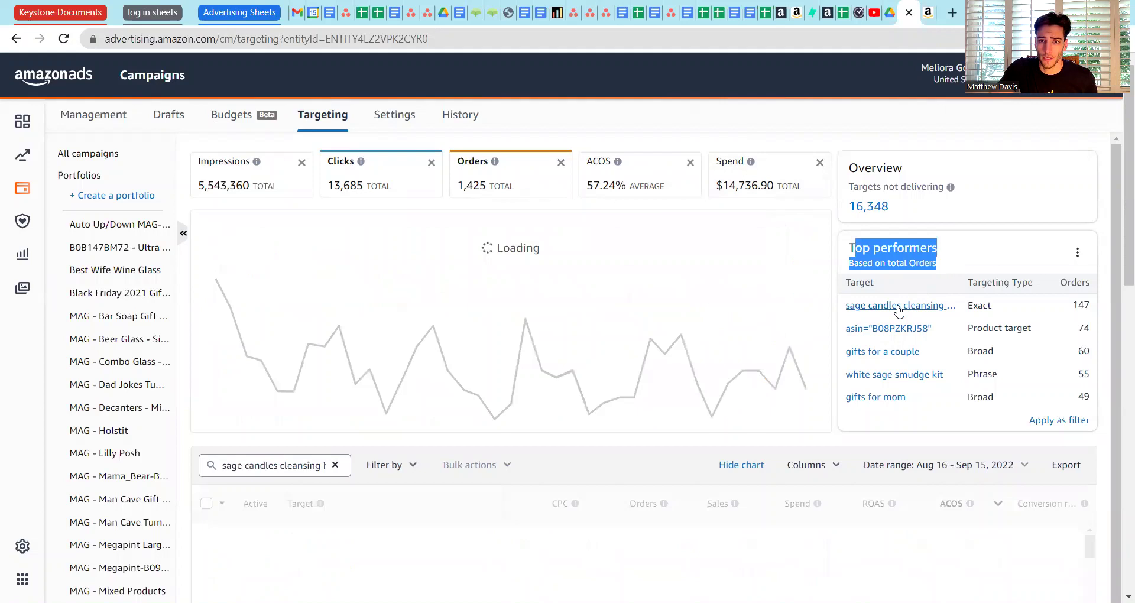
scroll(264, 385, down, 1)
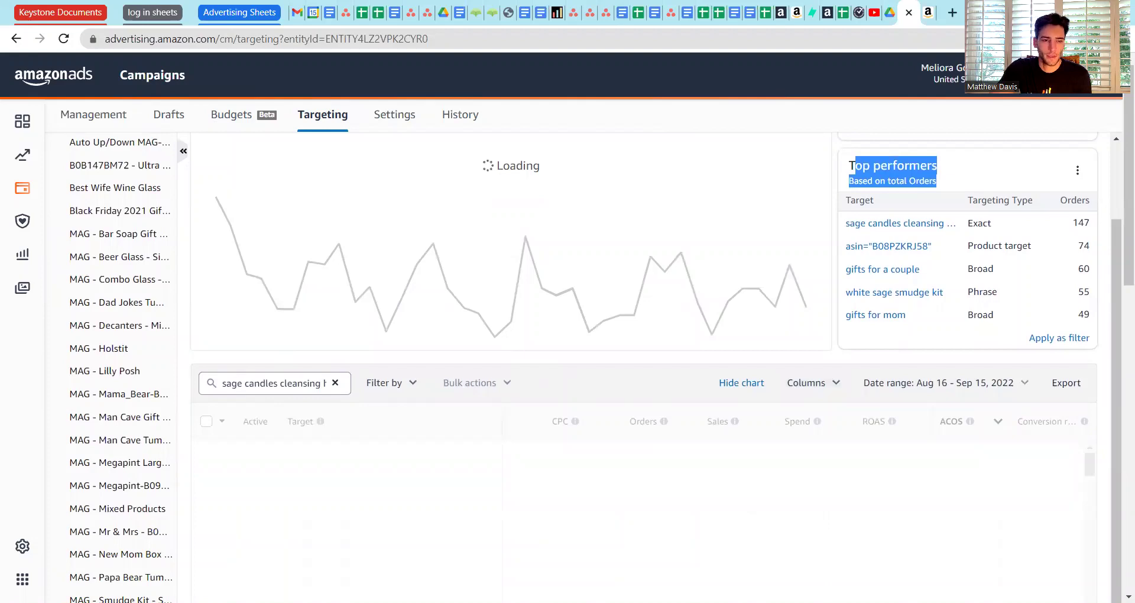
scroll(435, 410, down, 2)
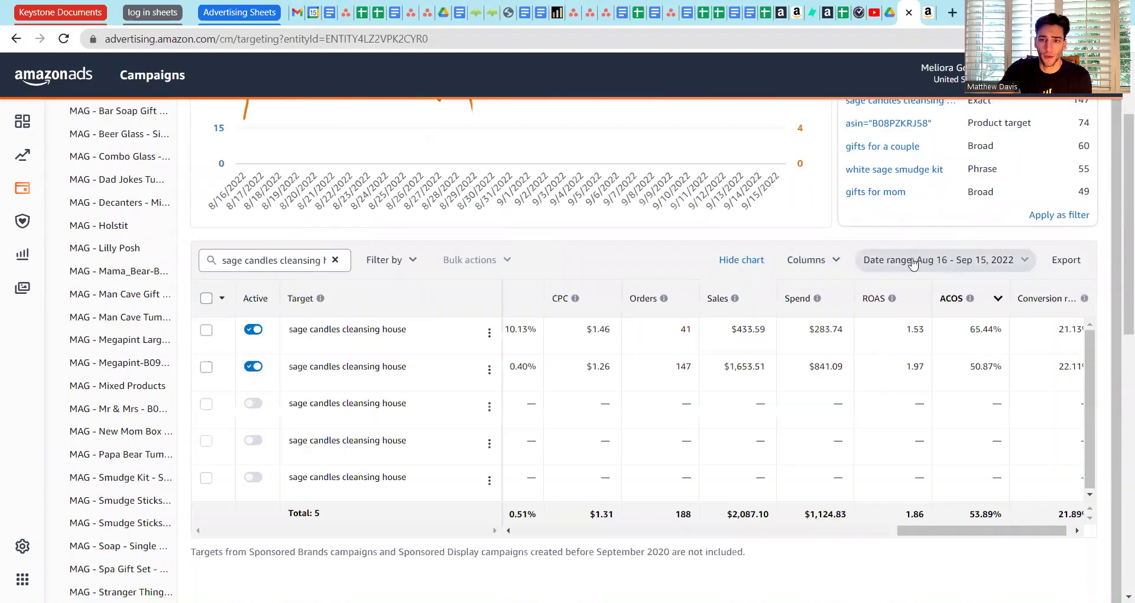
click(807, 268)
click(810, 264)
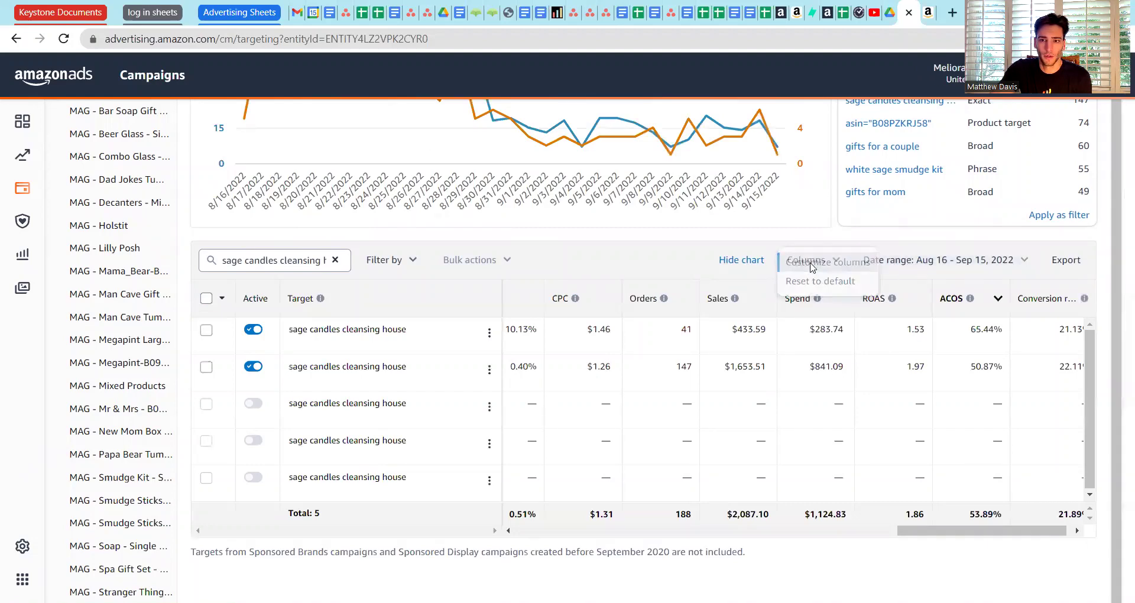
scroll(418, 331, down, 1)
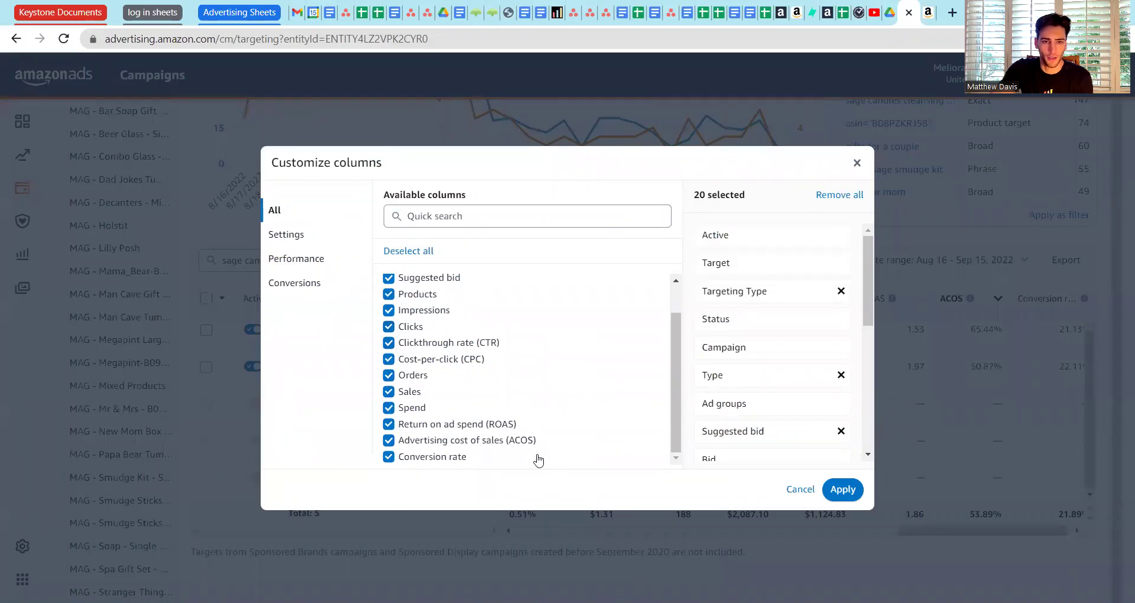
click(838, 489)
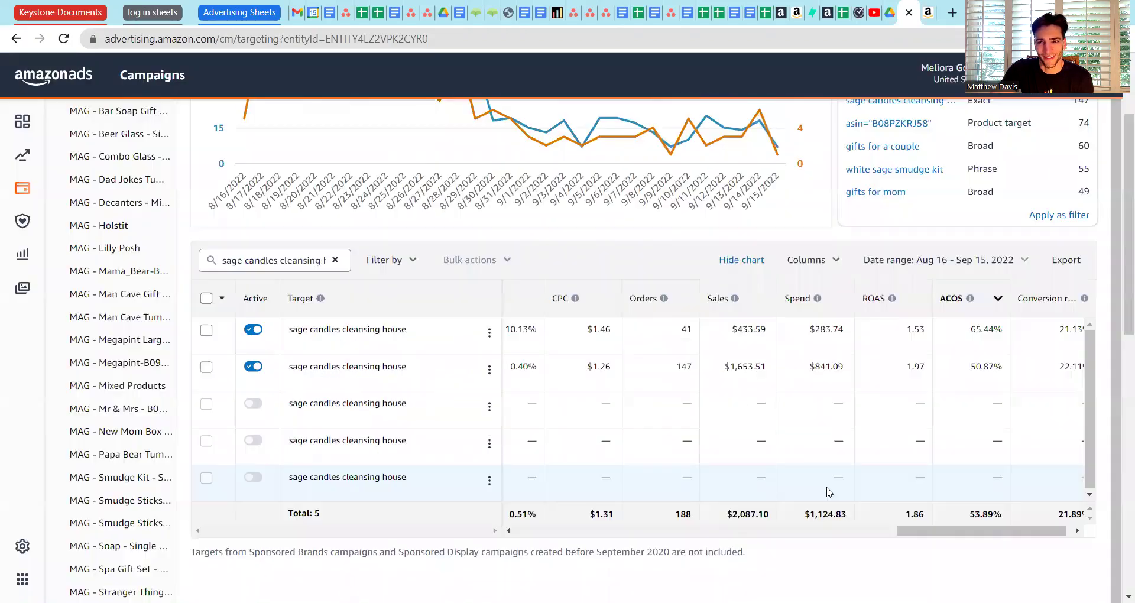
- Filter the targeting table by active status to Enabled targets only, leaving two sage candles rows
click(397, 267)
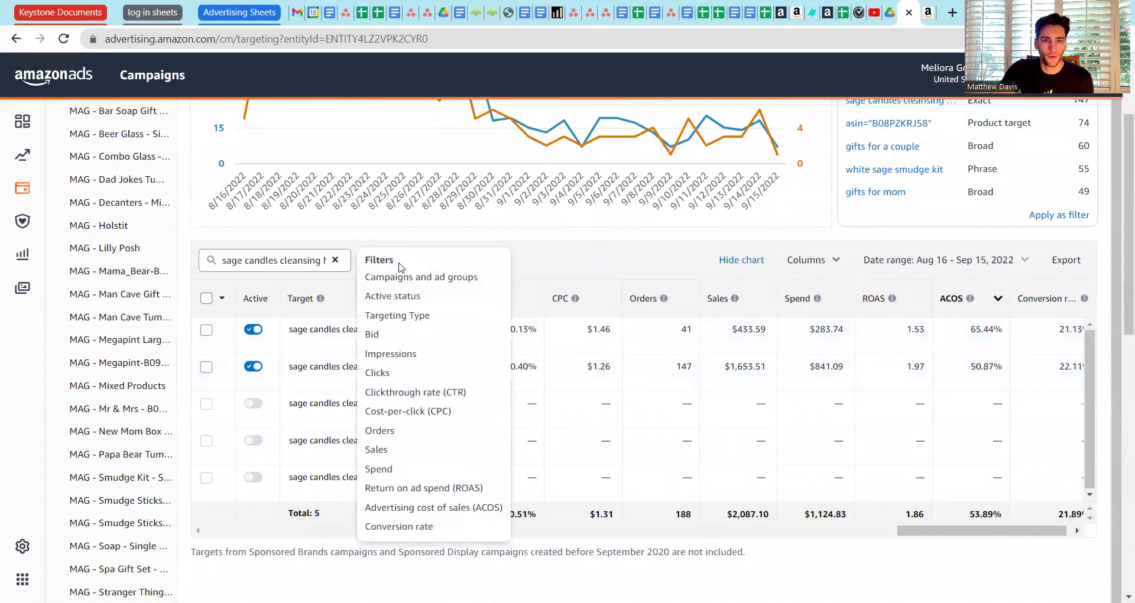
click(402, 300)
click(254, 337)
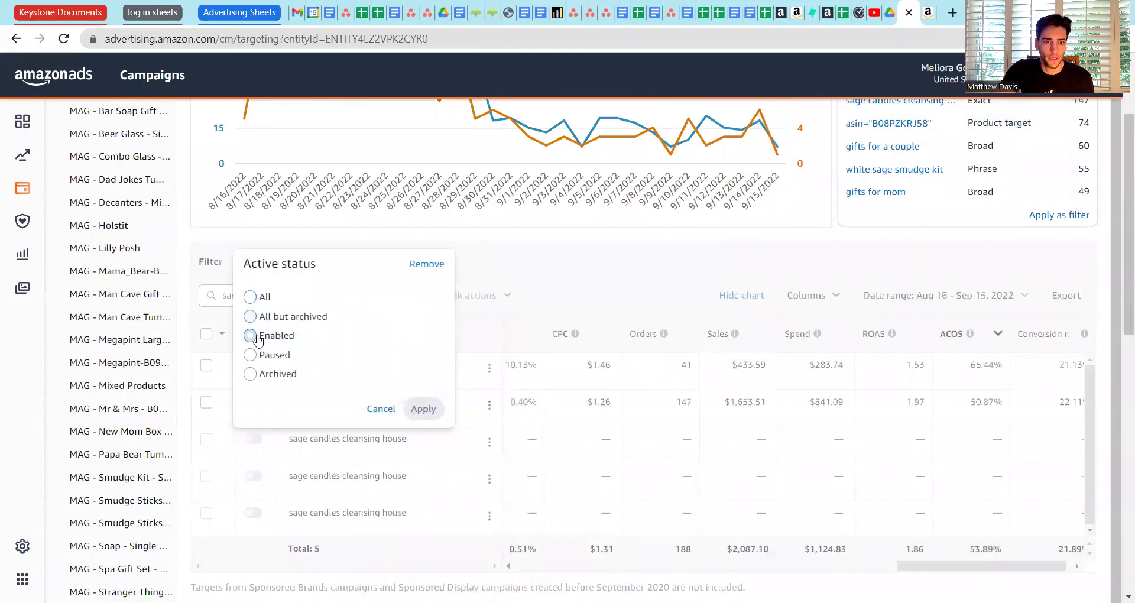
click(420, 408)
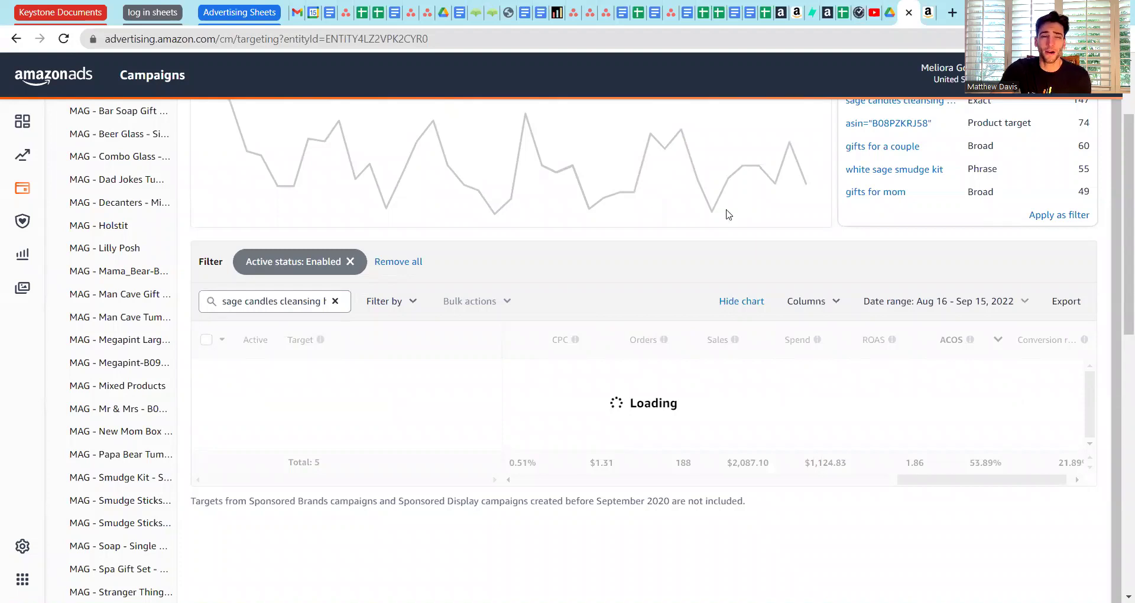
- Scroll across the table, then switch to the Age of Sage White Sage Smudge Sticks 3pk product page ($9.99)
scroll(577, 231, up, 1)
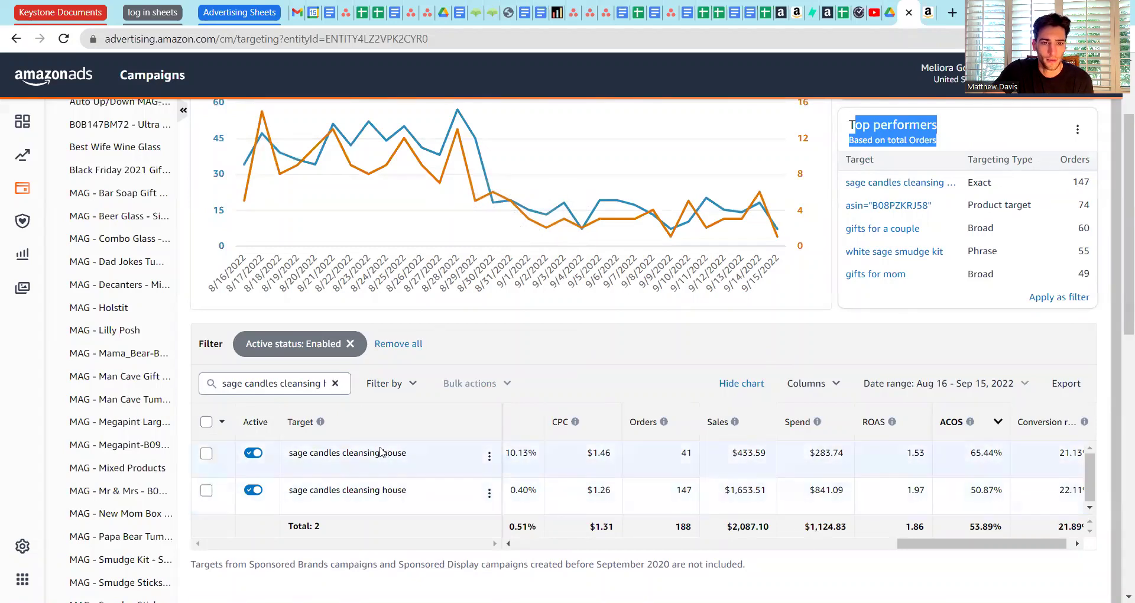
drag(956, 544, 616, 548)
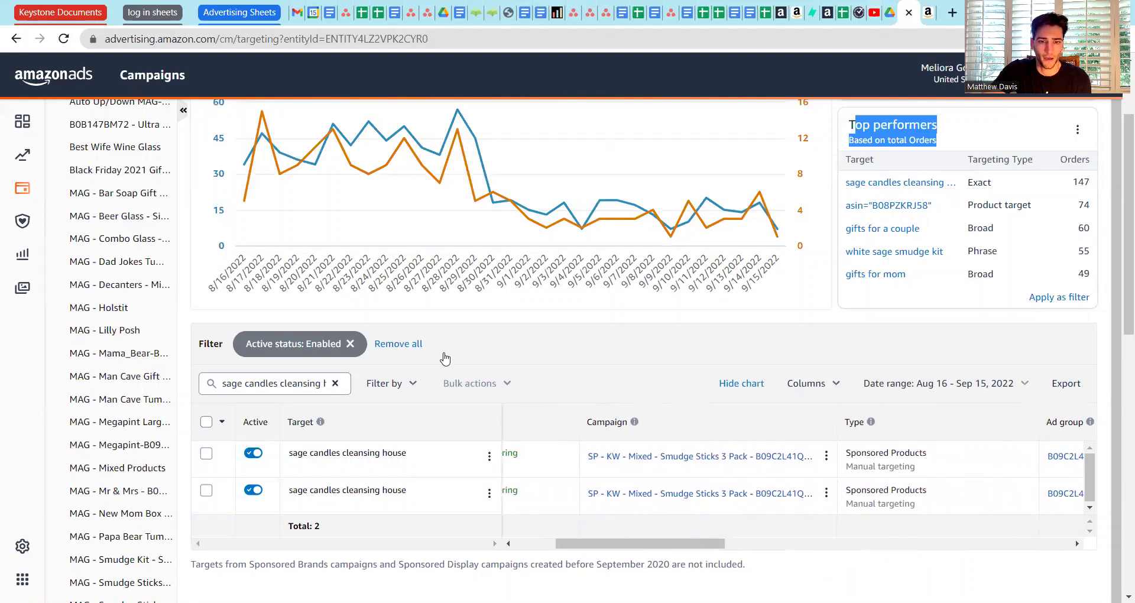
key(ctrl+Tab)
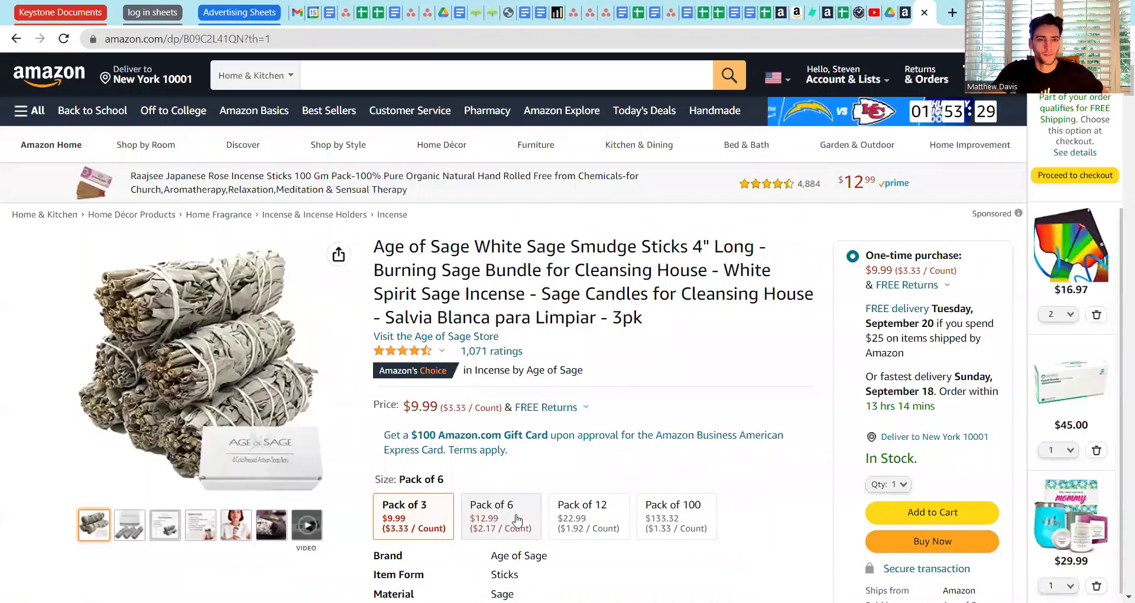
click(605, 529)
click(665, 527)
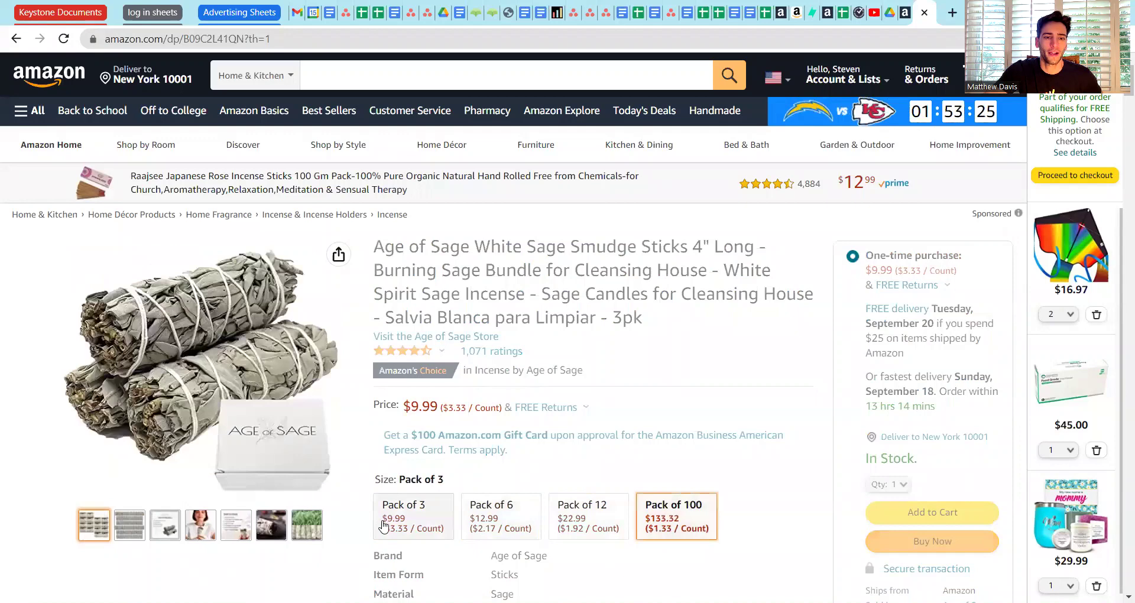
click(405, 525)
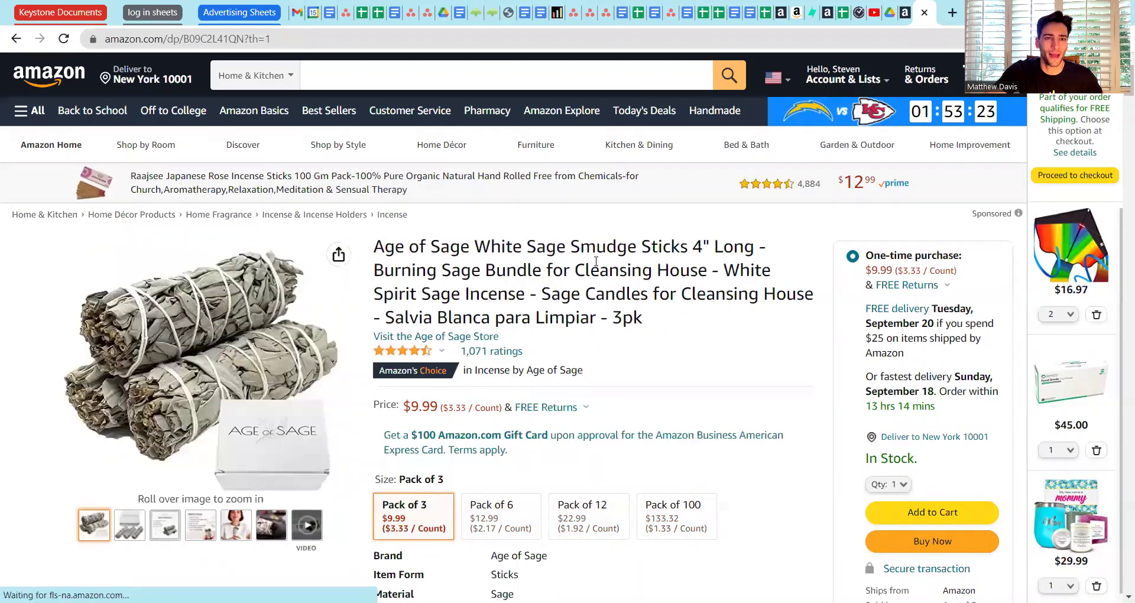
drag(403, 406, 439, 405)
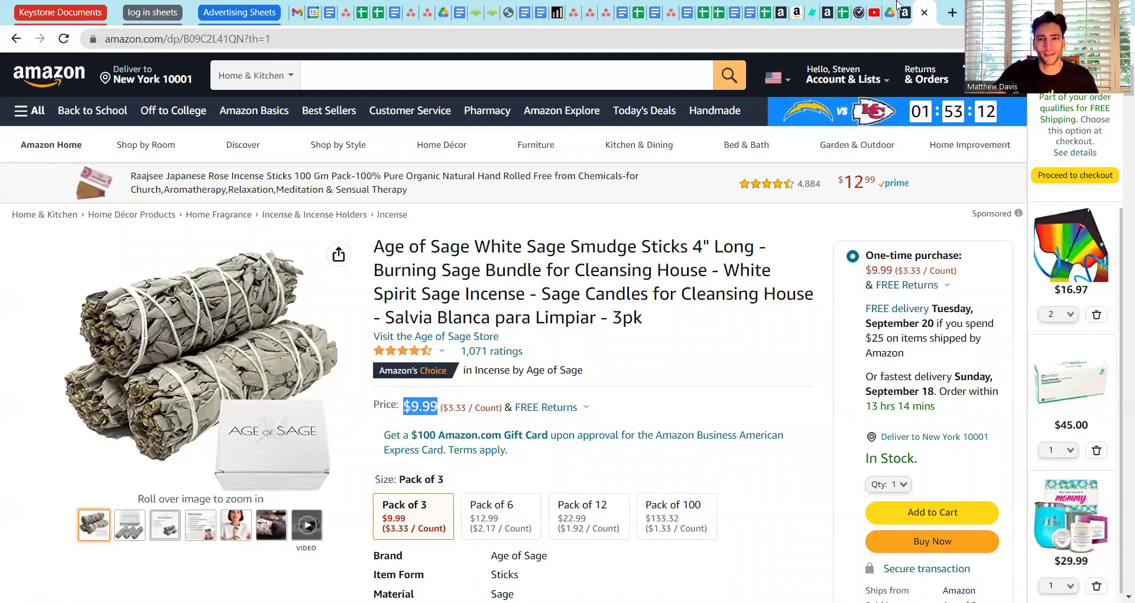
- Back on the targeting table, scroll to the $1.31 CPC and 21.89% conversion rate totals and mark the 21.89%
click(896, 7)
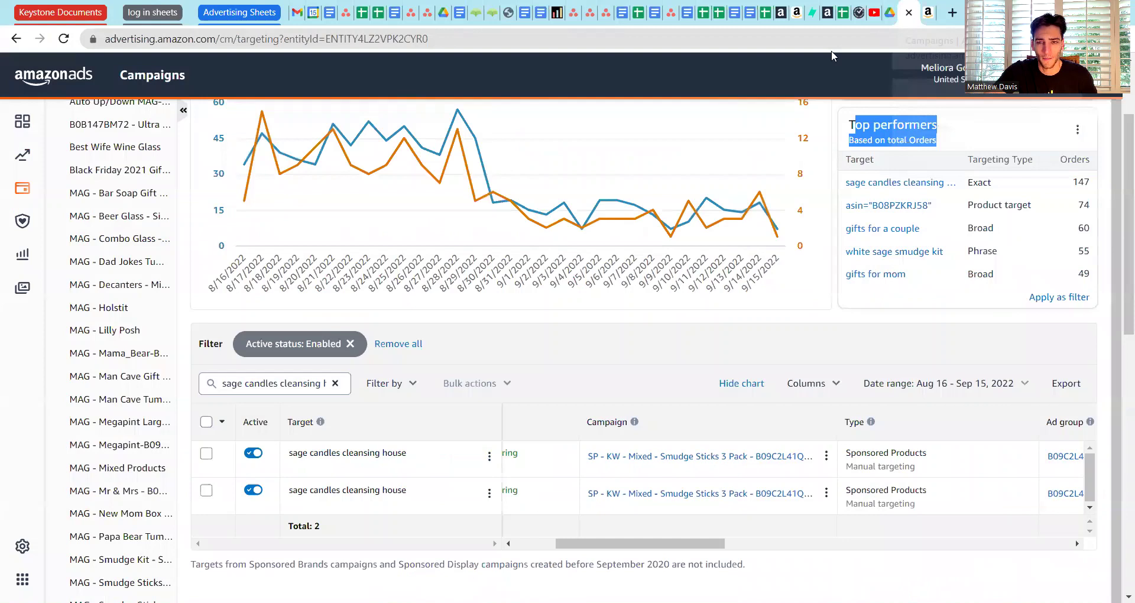
drag(617, 543, 934, 563)
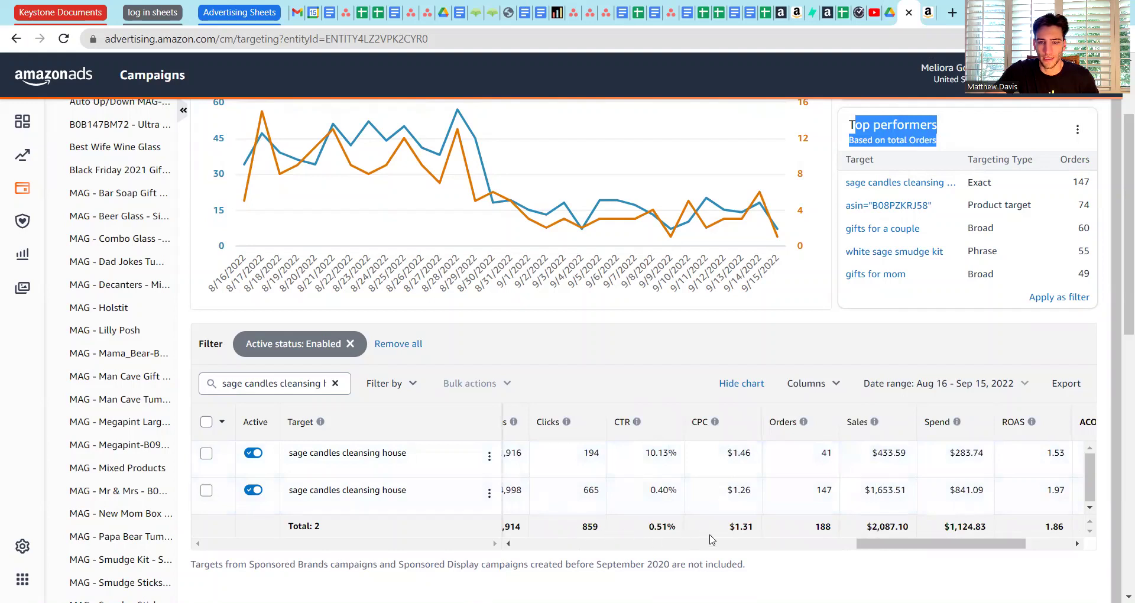
click(753, 535)
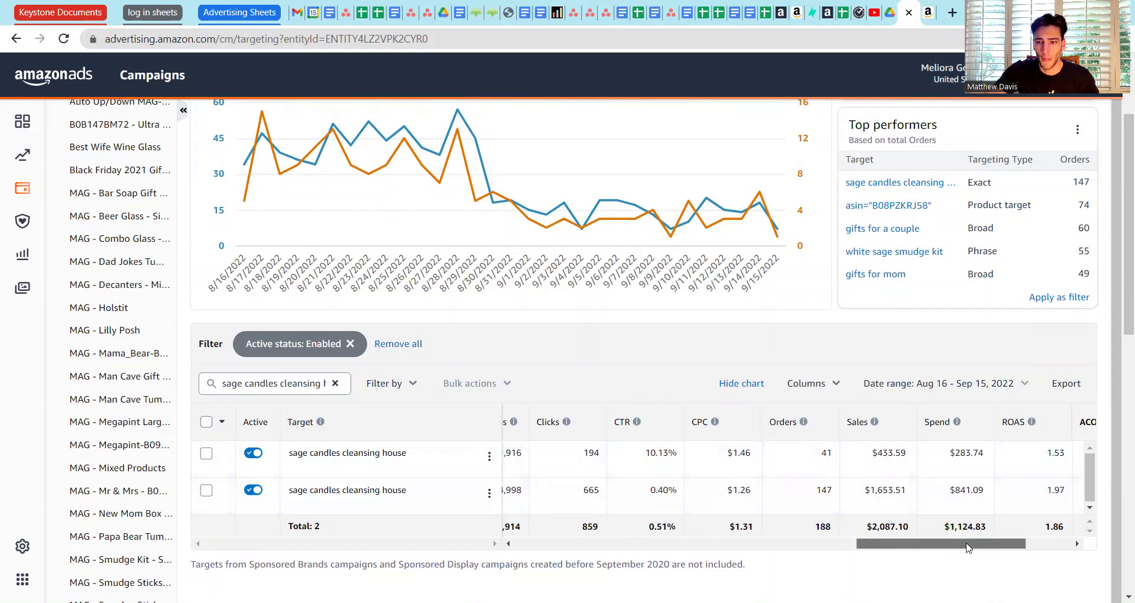
drag(966, 548, 1057, 554)
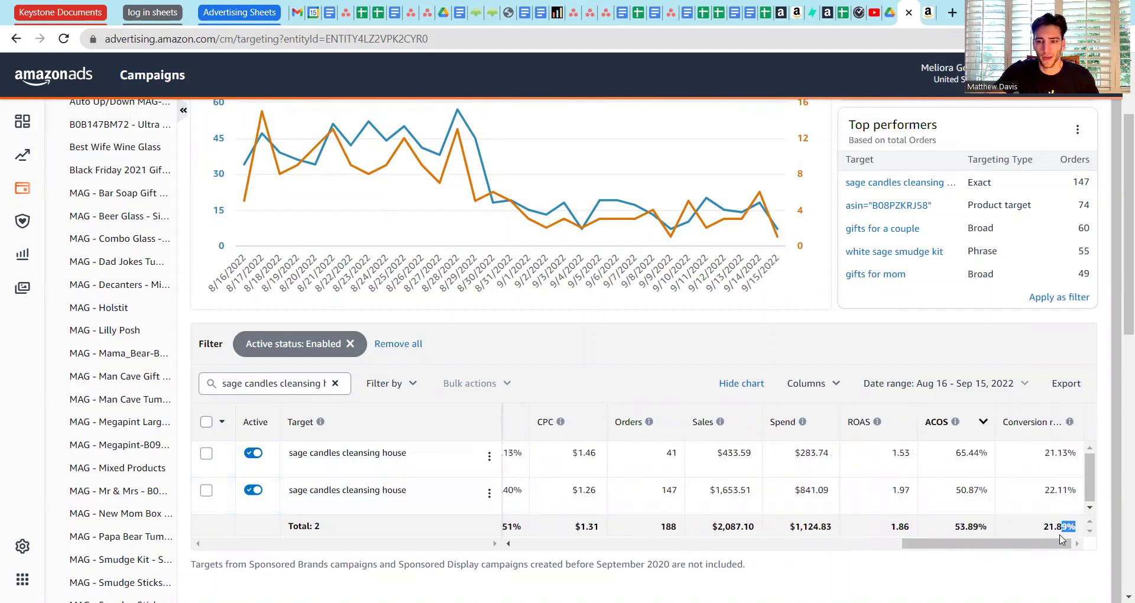
double_click(1040, 530)
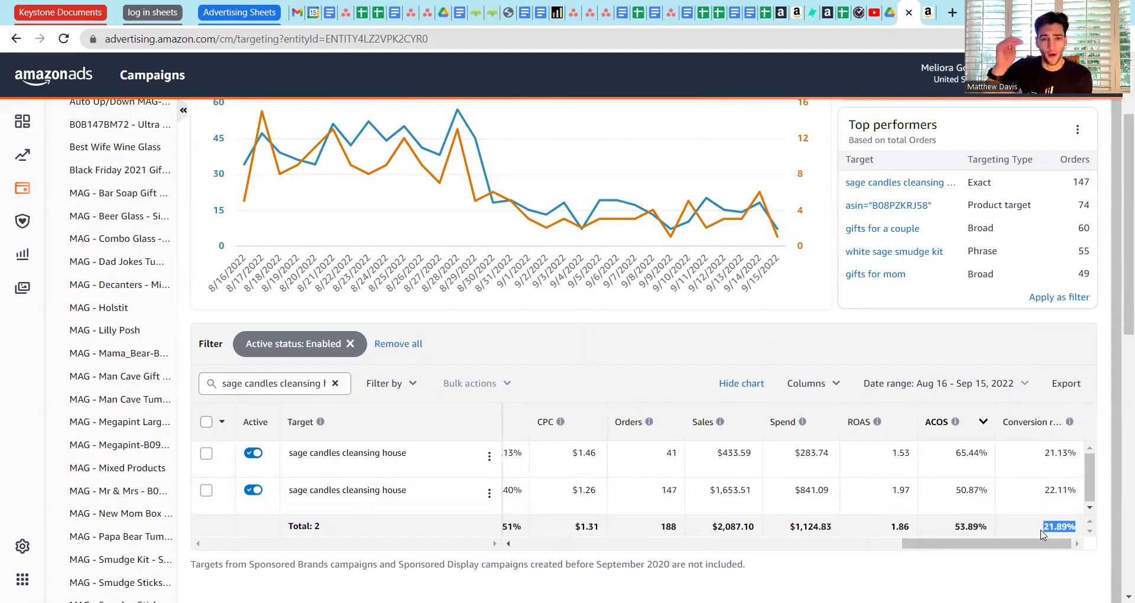
drag(923, 543, 845, 553)
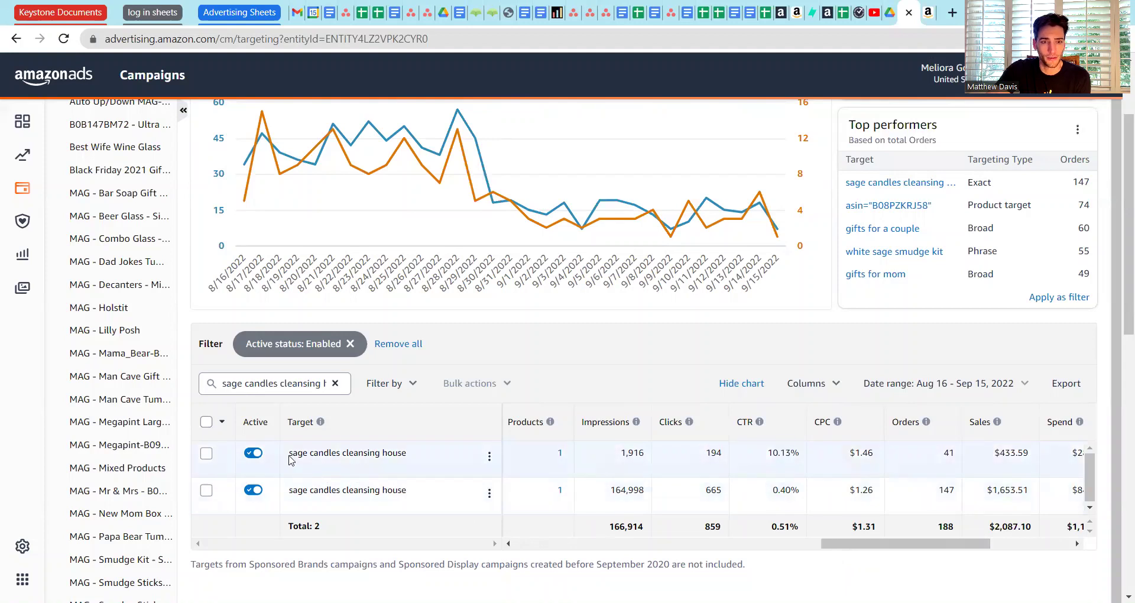
triple_click(349, 460)
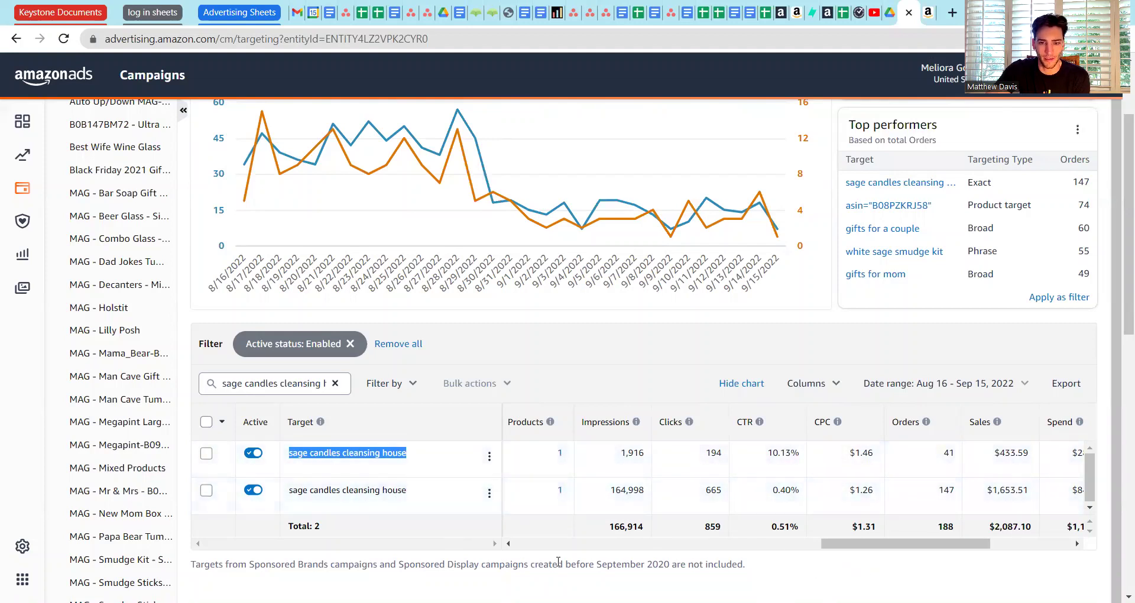
drag(855, 544, 1021, 537)
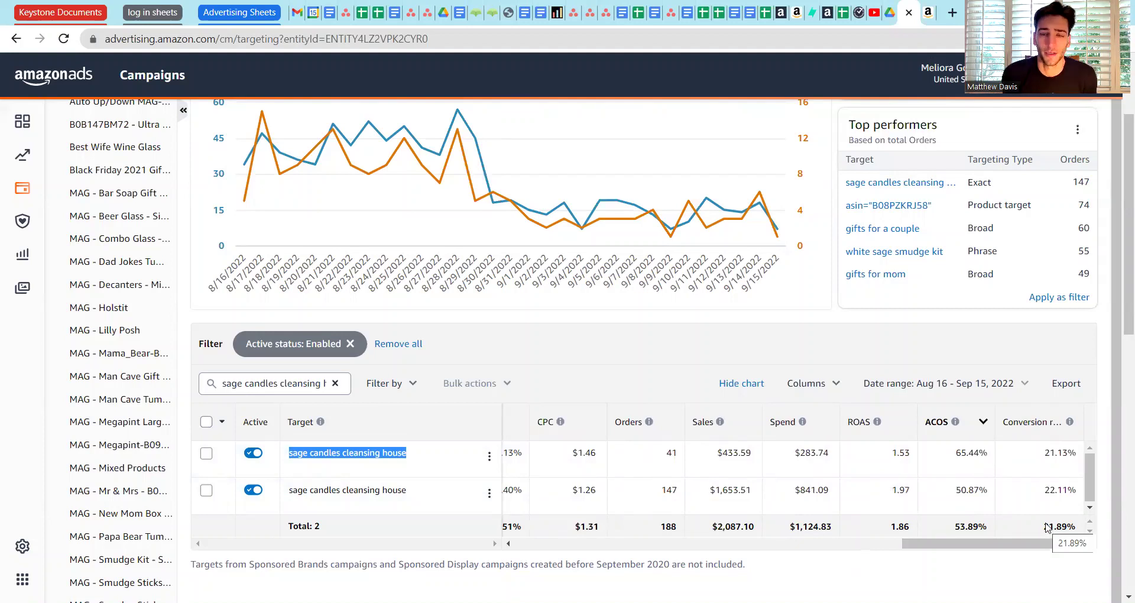
drag(1026, 541, 978, 542)
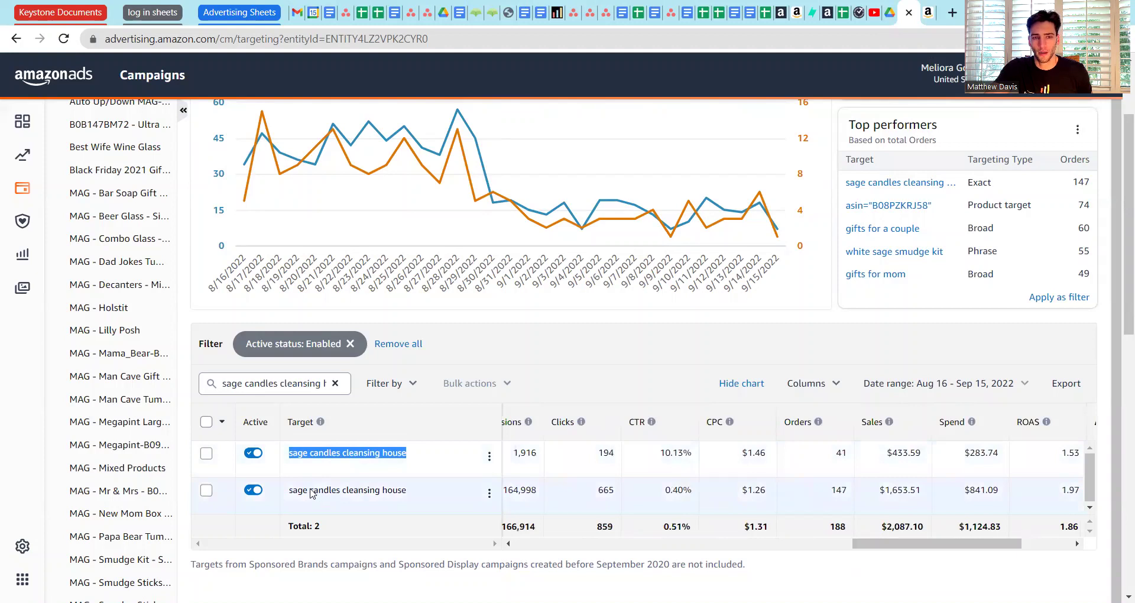
drag(880, 543, 847, 544)
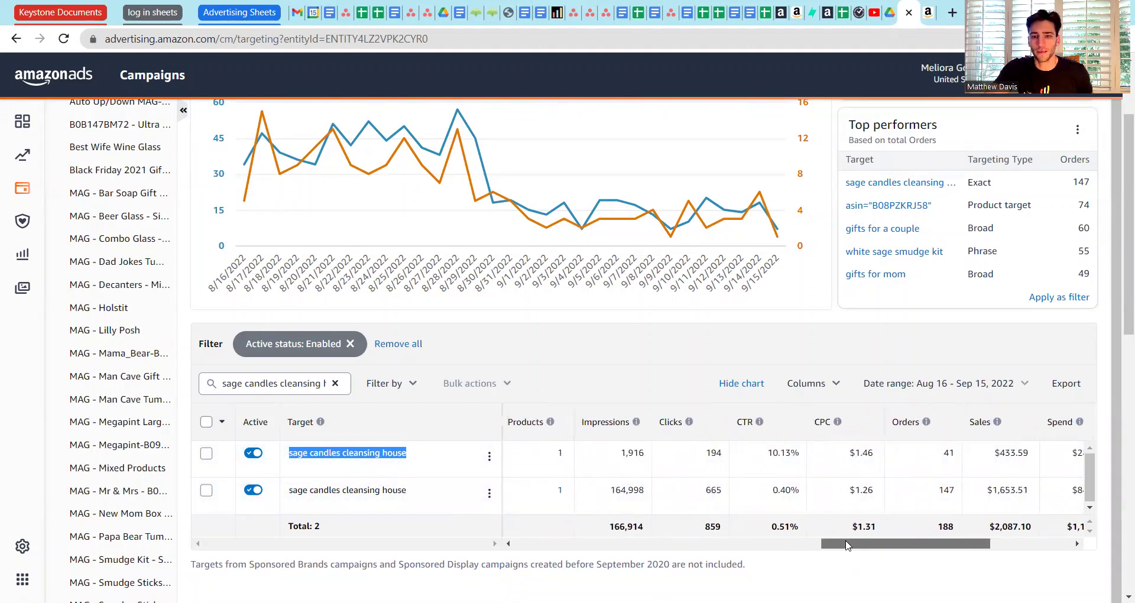
double_click(1065, 161)
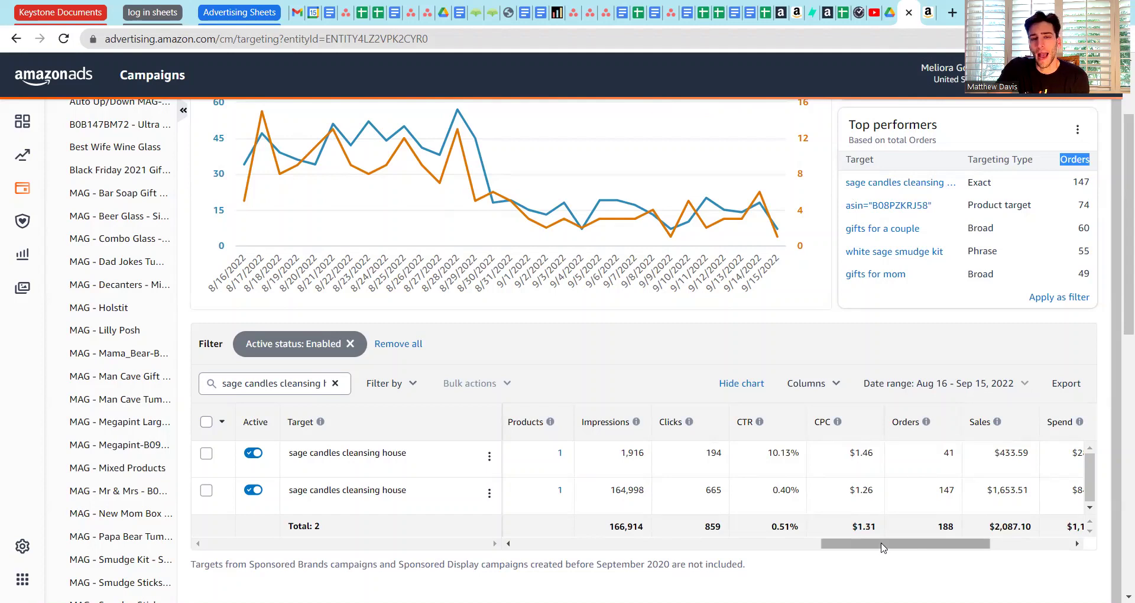
drag(882, 550, 970, 521)
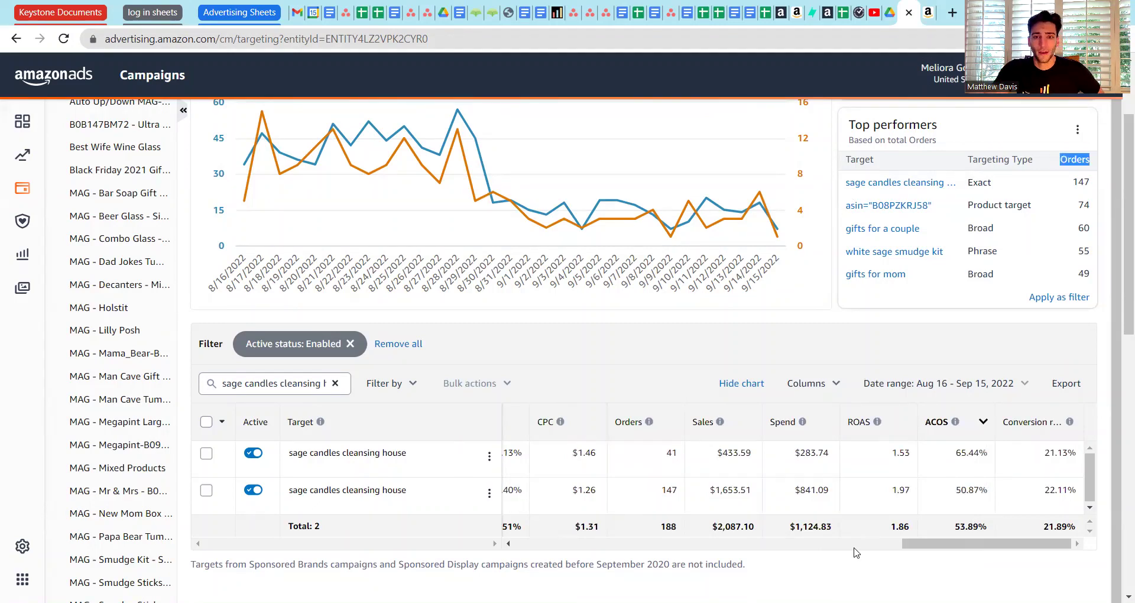
drag(945, 543, 893, 555)
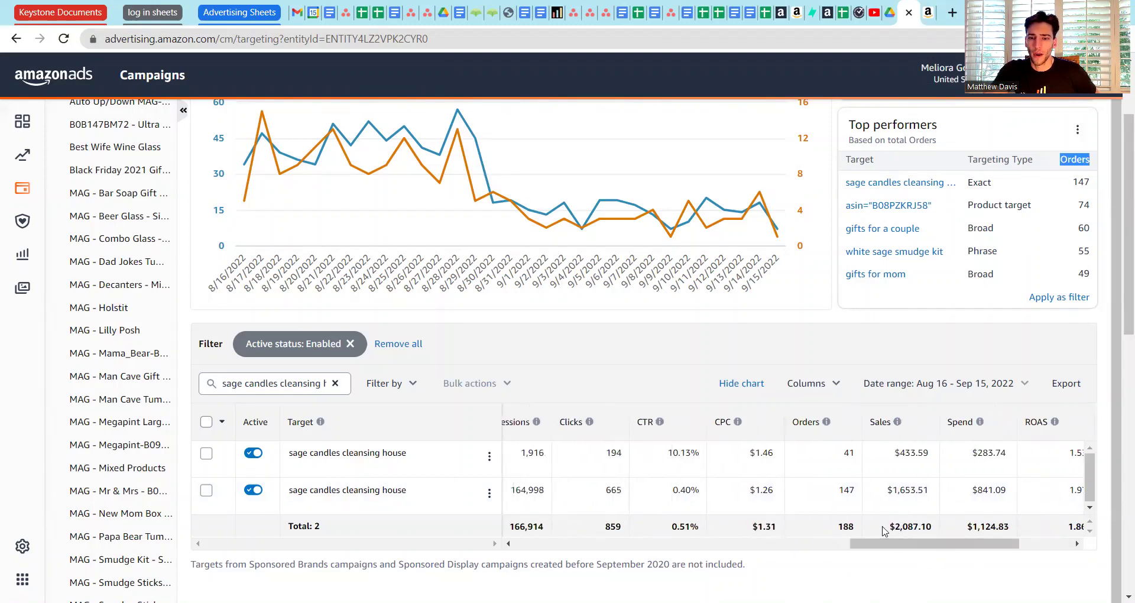
scroll(951, 548, right, 3)
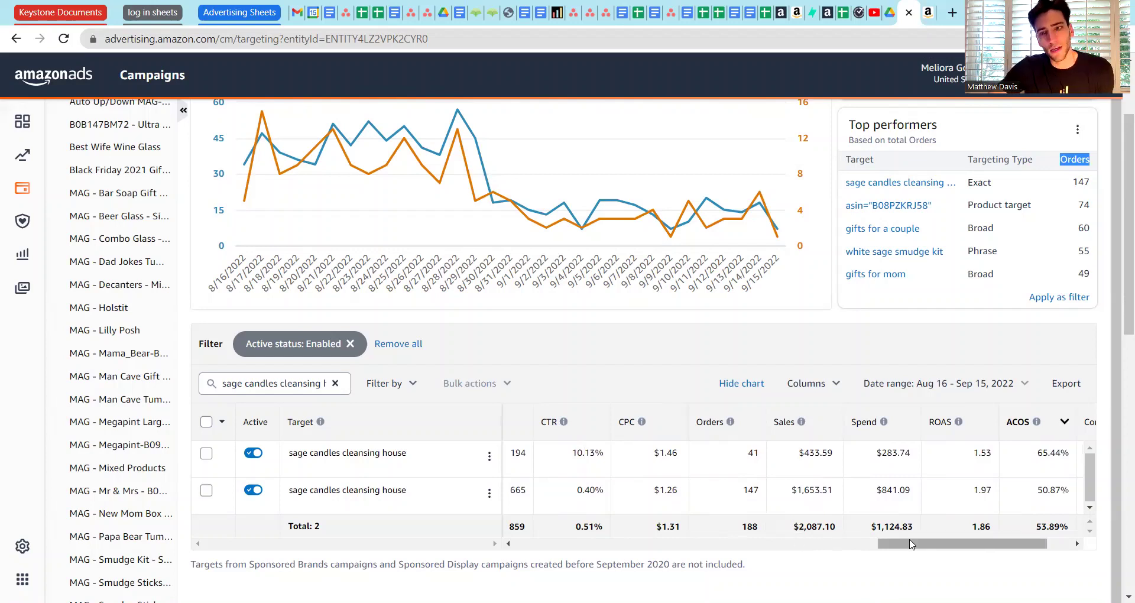
drag(909, 543, 882, 560)
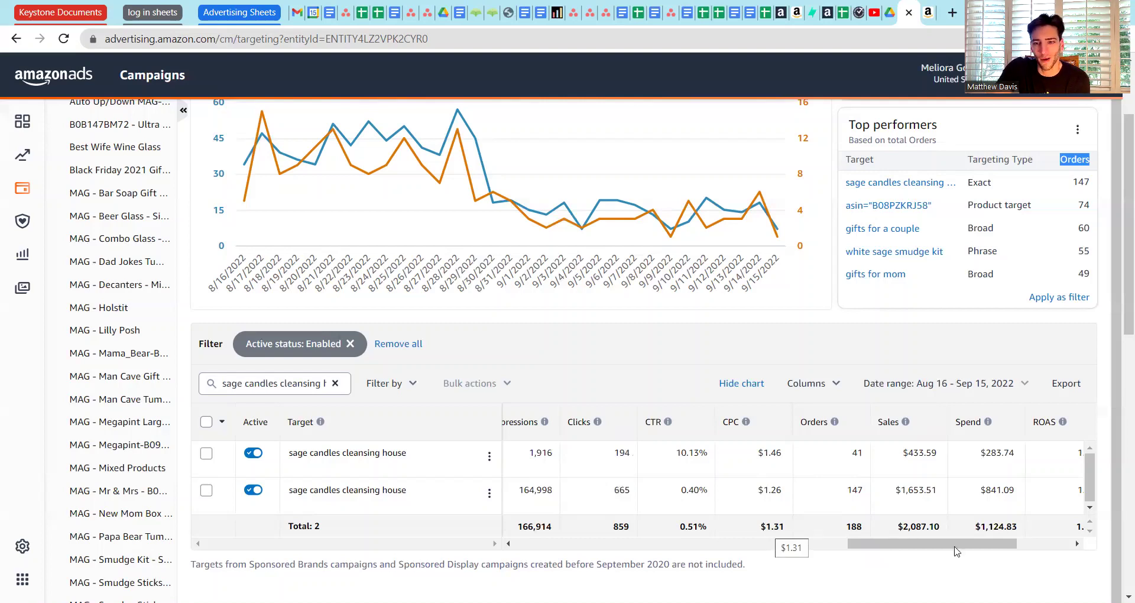
drag(956, 547, 988, 557)
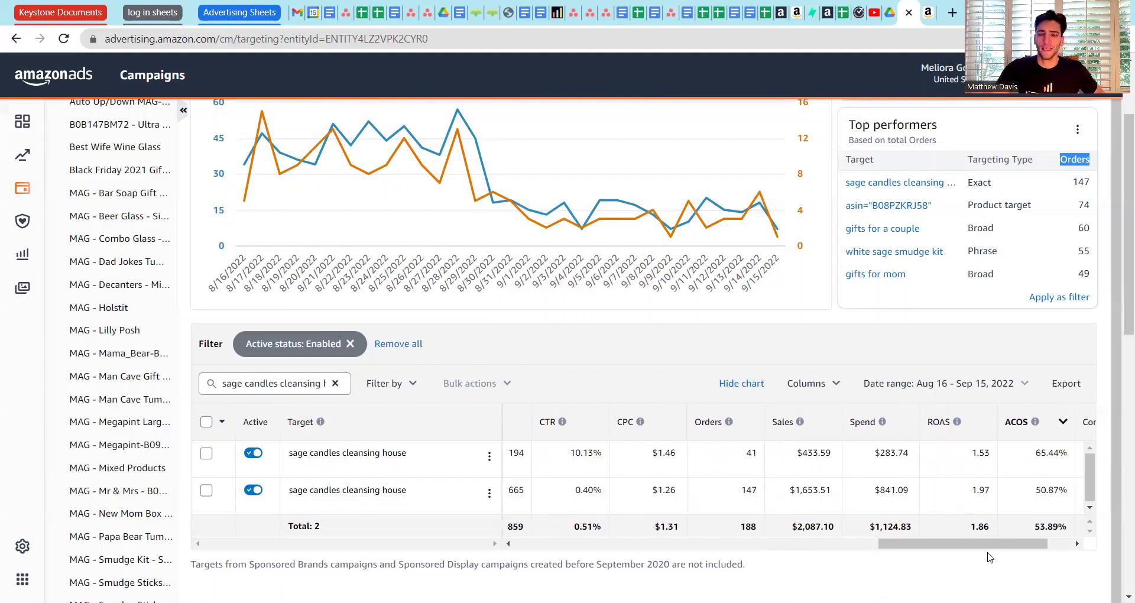
drag(988, 545, 942, 556)
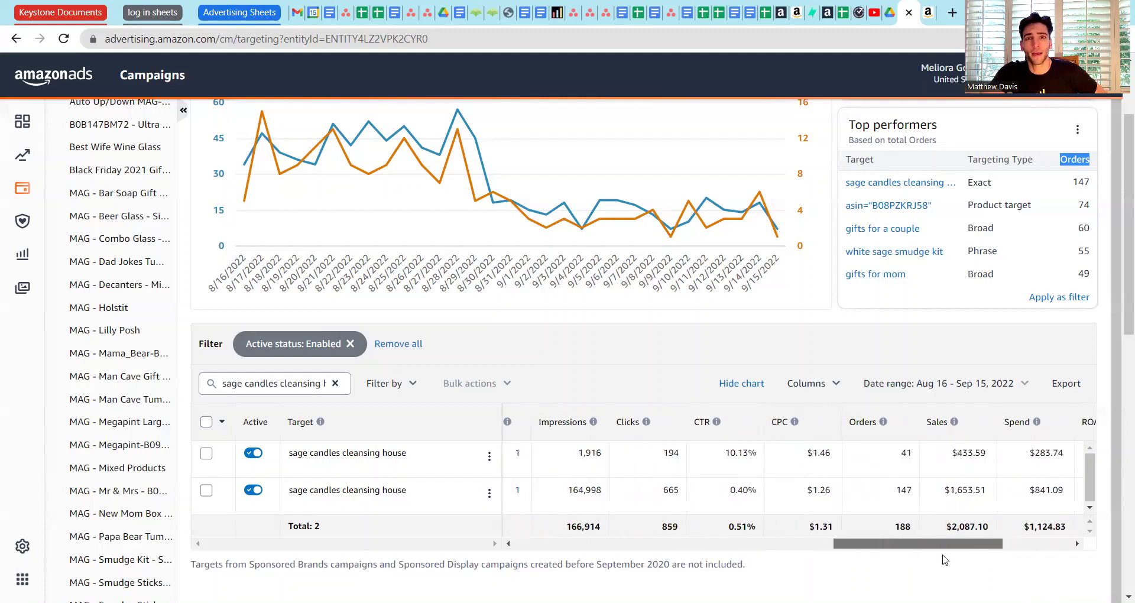